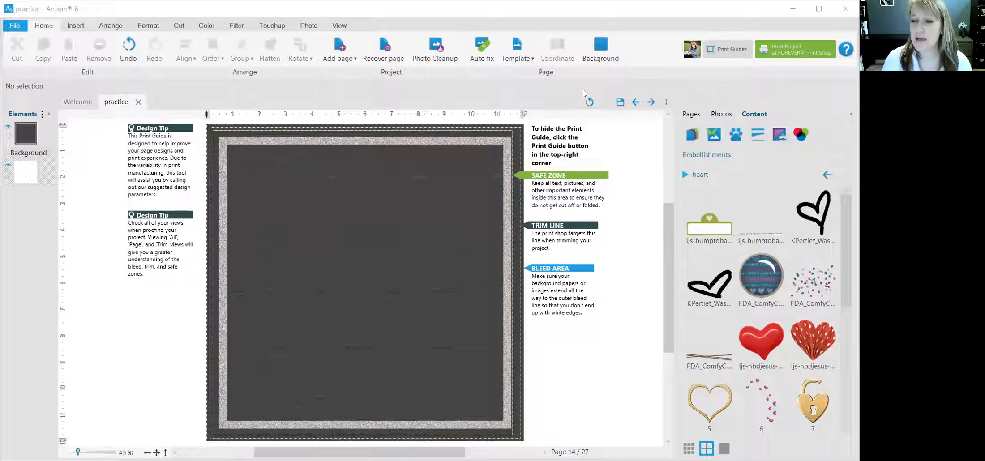
Place the "book" photo on page 14 over the dark framed background paper
{"action": "left_click", "coordinate": [721, 115]}
{"action": "mouse_move", "coordinate": [813, 206]}
{"action": "left_mouse_down"}
{"action": "mouse_move", "coordinate": [363, 260]}
{"action": "mouse_move", "coordinate": [777, 223]}
{"action": "mouse_move", "coordinate": [804, 200]}
{"action": "left_mouse_up"}
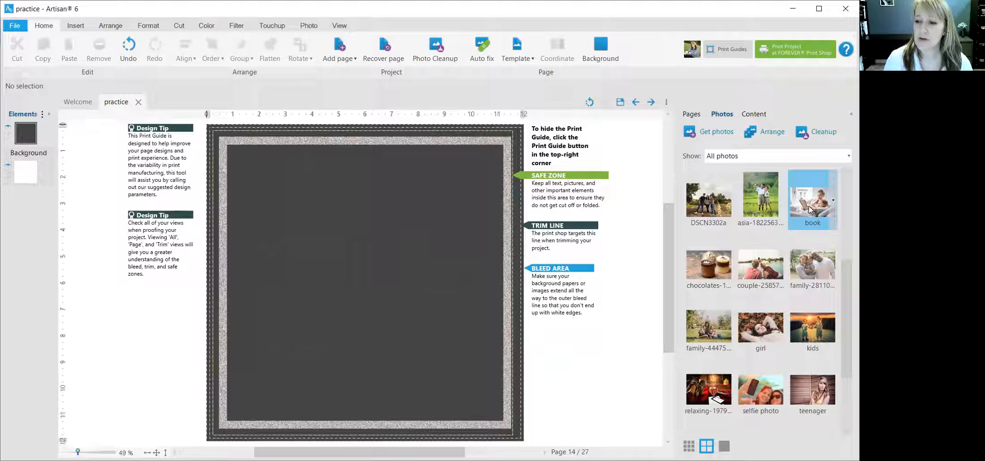
{"action": "left_click_drag", "start_coordinate": [810, 210], "coordinate": [378, 283]}
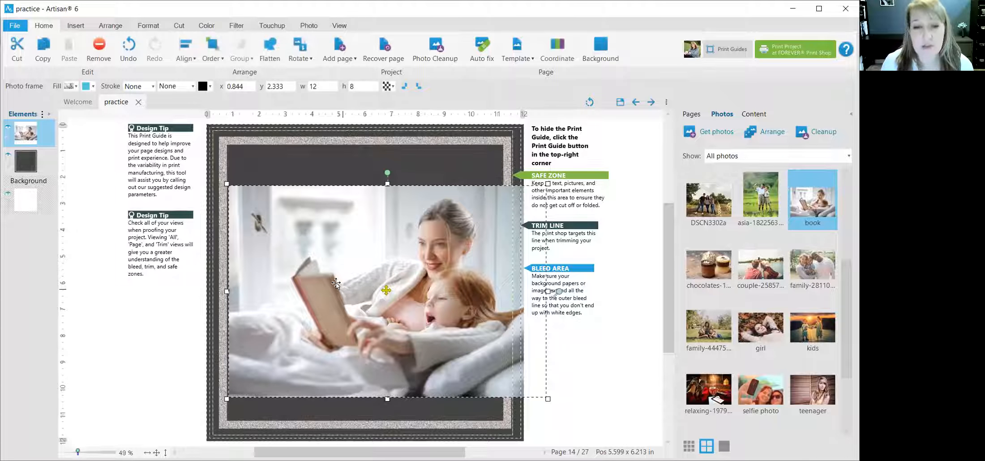
Try shrinking the book photo without locking its aspect ratio, and undo the resize
{"action": "right_click", "coordinate": [317, 267]}
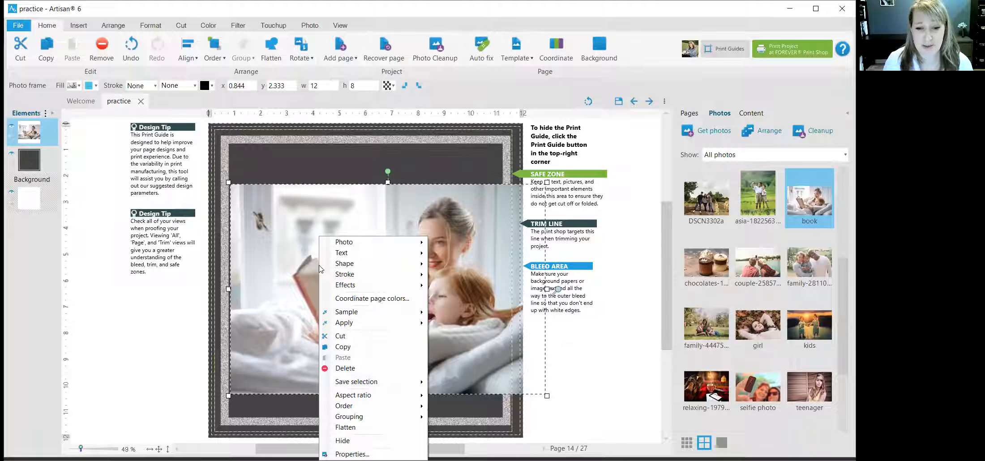
{"action": "mouse_move", "coordinate": [370, 398]}
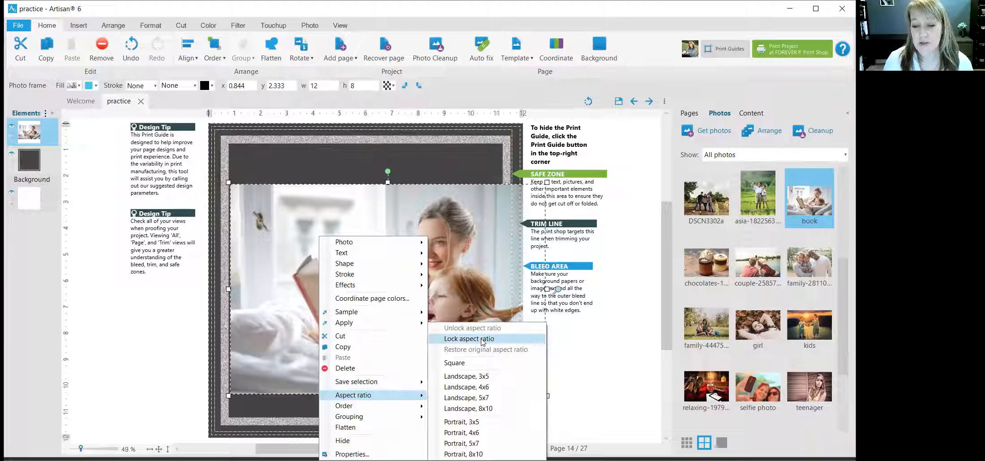
{"action": "left_click", "coordinate": [610, 341]}
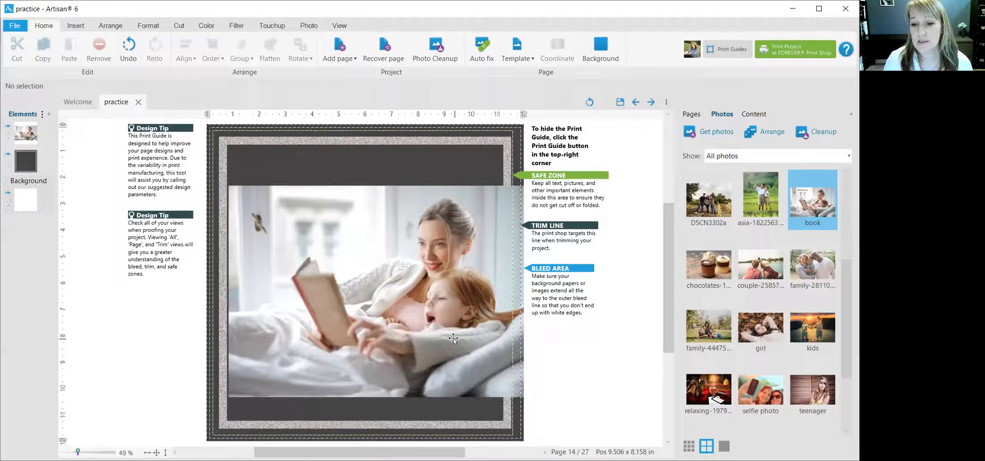
{"action": "left_click", "coordinate": [546, 397]}
{"action": "left_click_drag", "start_coordinate": [480, 384], "coordinate": [430, 333]}
{"action": "key", "text": "ctrl+z"}
Lock the book photo's aspect ratio and shrink it to about 8.26 × 5.51 in, positioned in the upper middle of the page
{"action": "right_click", "coordinate": [330, 363]}
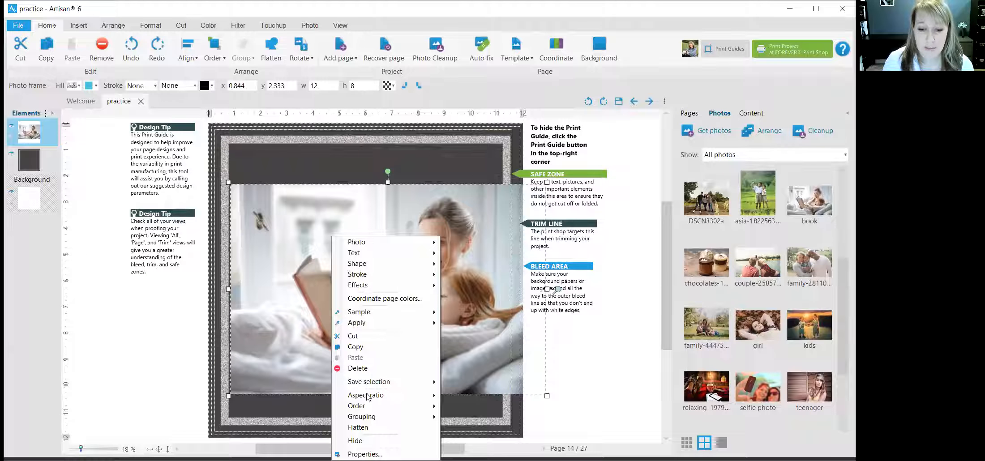
{"action": "mouse_move", "coordinate": [367, 397]}
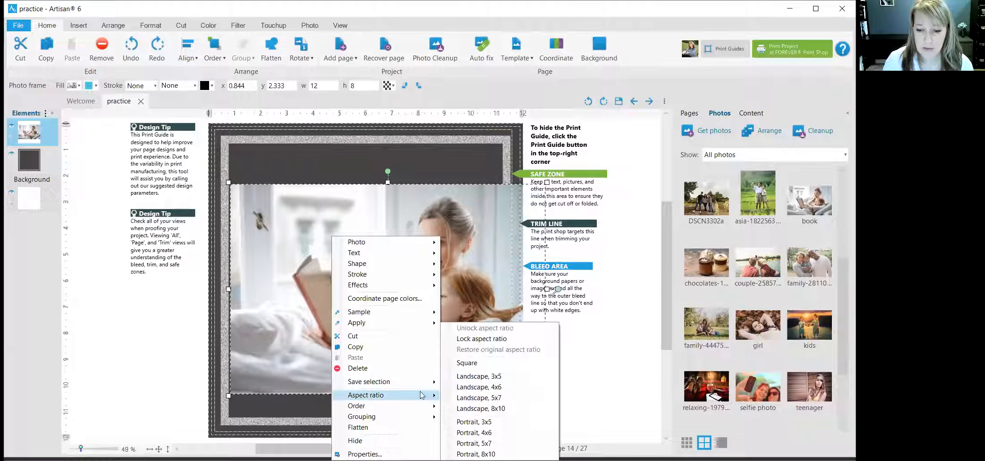
{"action": "left_click", "coordinate": [495, 340]}
{"action": "left_click_drag", "start_coordinate": [546, 399], "coordinate": [430, 332]}
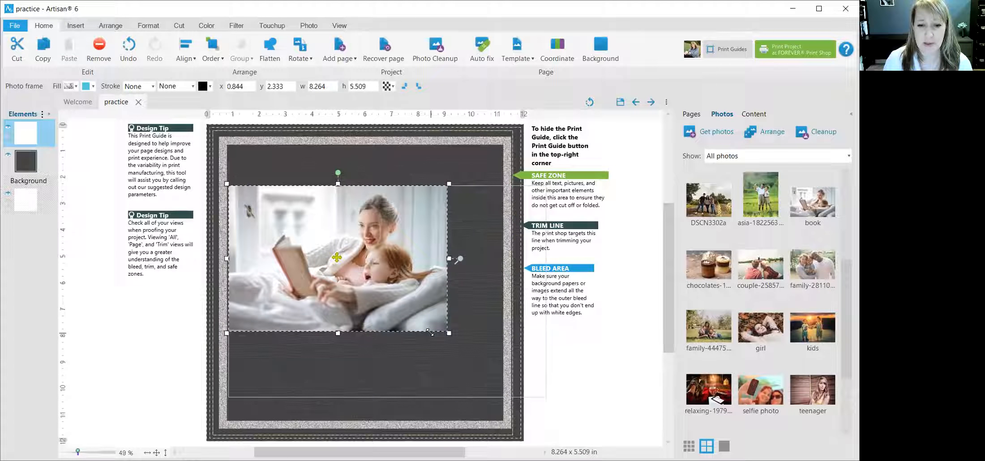
{"action": "left_click_drag", "start_coordinate": [384, 275], "coordinate": [411, 268]}
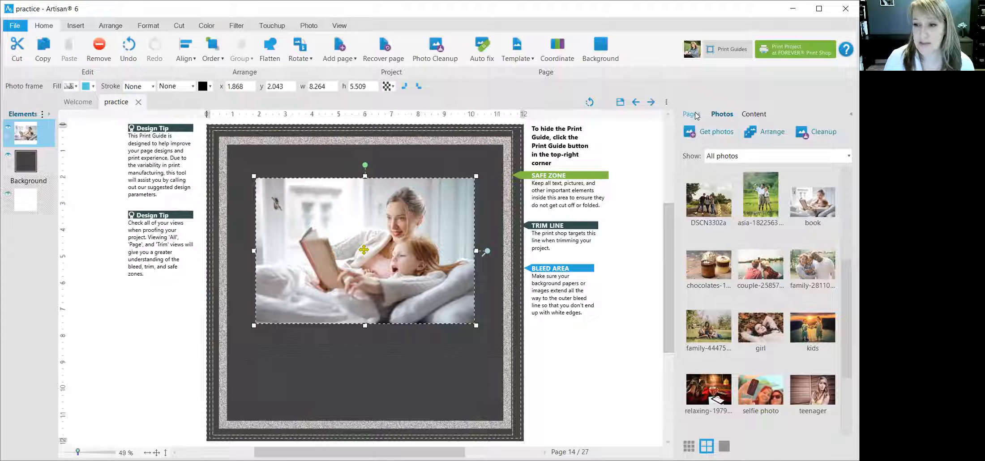
Add the light blue snowflake heart from the heart embellishments over the photo's lower-left corner
{"action": "left_click", "coordinate": [758, 116]}
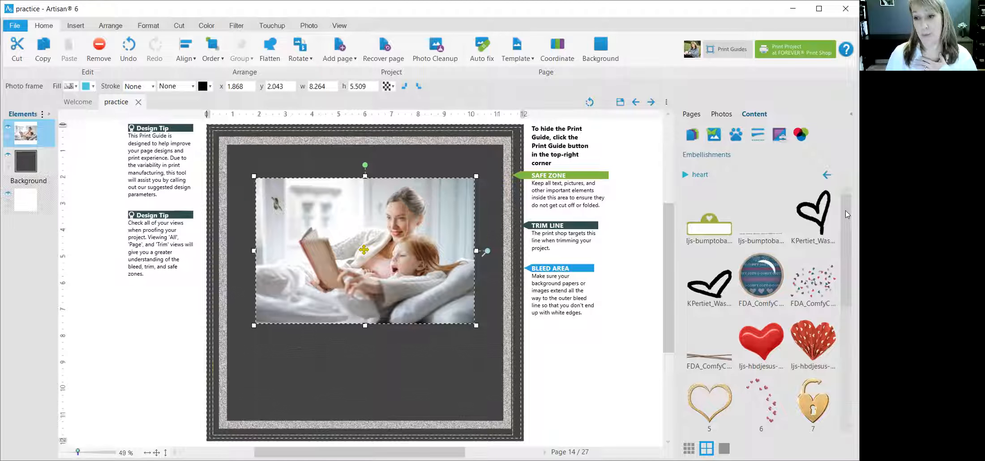
{"action": "left_click_drag", "start_coordinate": [844, 210], "coordinate": [852, 329]}
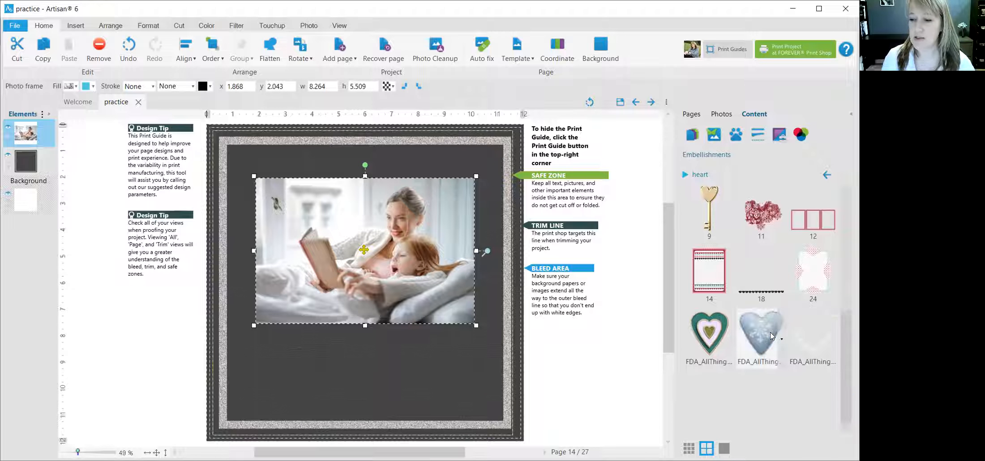
{"action": "left_click_drag", "start_coordinate": [757, 332], "coordinate": [620, 346]}
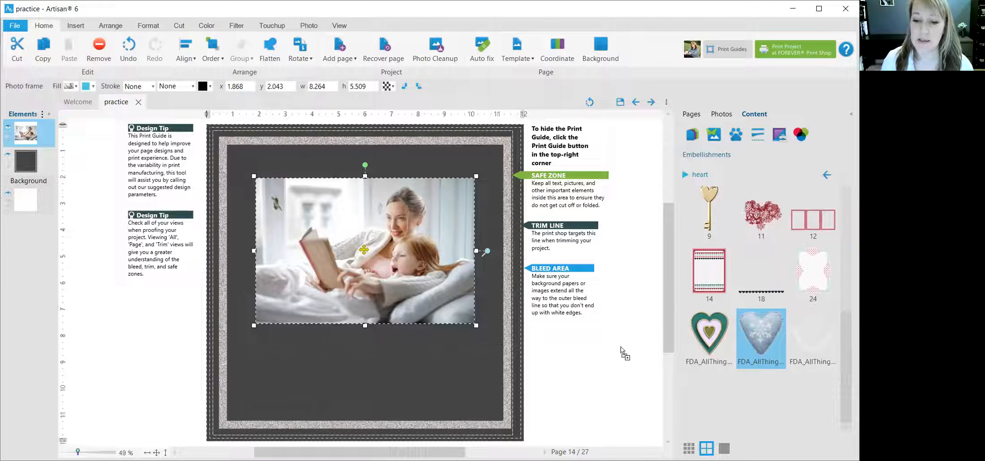
{"action": "left_click_drag", "start_coordinate": [410, 342], "coordinate": [302, 327]}
Shrink the snowflake heart to about 2.5 × 2.54 in with its aspect ratio locked, overlapping the photo's lower-left corner
{"action": "right_click", "coordinate": [302, 327]}
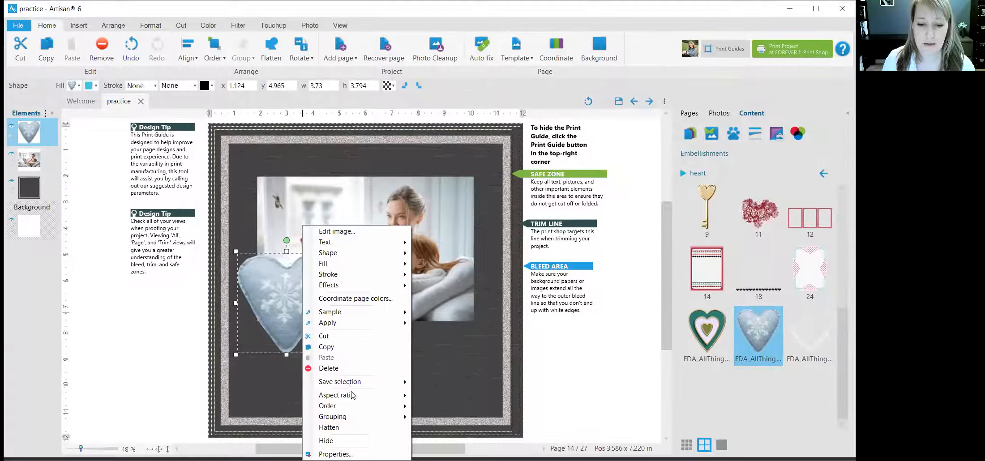
{"action": "mouse_move", "coordinate": [358, 398]}
{"action": "left_click", "coordinate": [452, 406]}
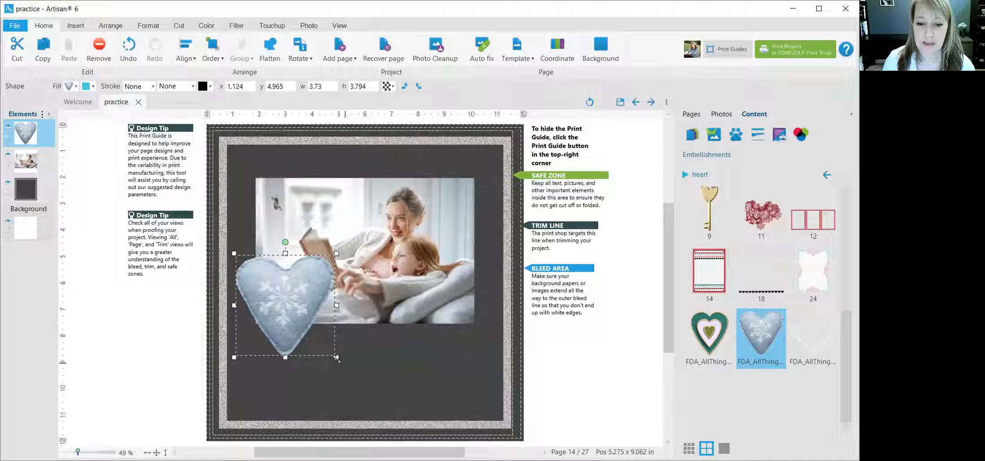
{"action": "left_click_drag", "start_coordinate": [326, 347], "coordinate": [292, 314]}
{"action": "mouse_move", "coordinate": [273, 287]}
{"action": "left_mouse_down"}
{"action": "mouse_move", "coordinate": [293, 310]}
{"action": "mouse_move", "coordinate": [276, 295]}
{"action": "left_mouse_up"}
{"action": "left_click", "coordinate": [597, 370]}
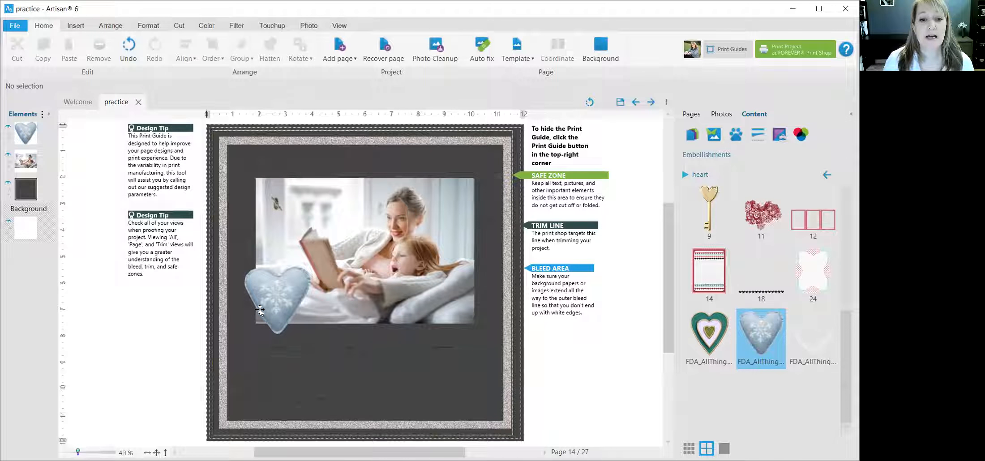
Lower the snowflake heart's opacity to 78 as a trial and restore it to 100
{"action": "left_click", "coordinate": [277, 302]}
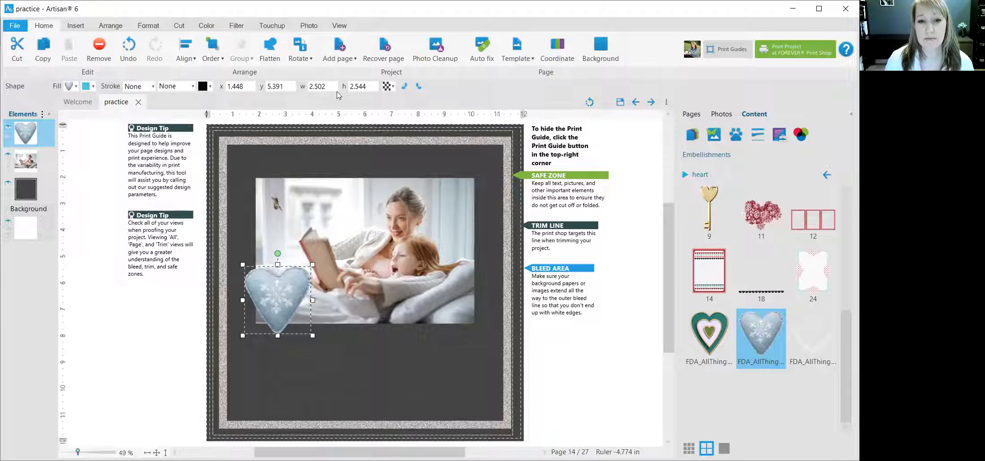
{"action": "left_click", "coordinate": [562, 365]}
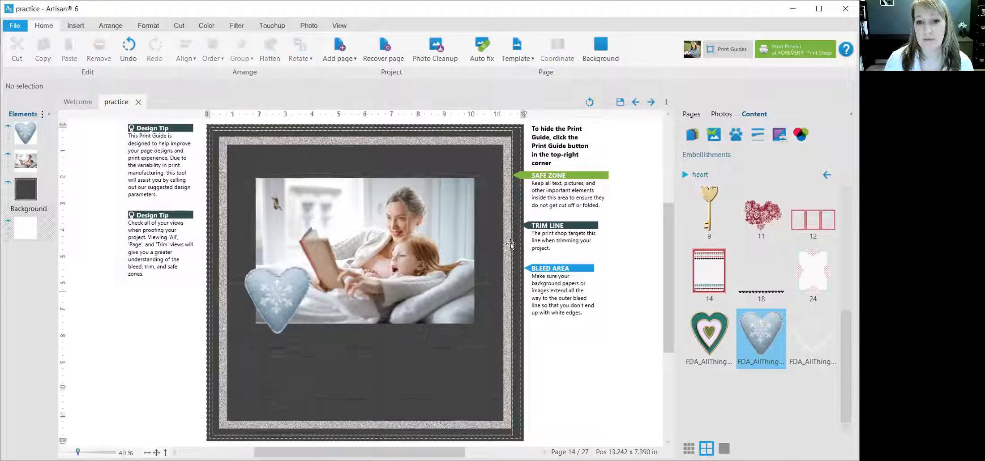
{"action": "left_click", "coordinate": [285, 308]}
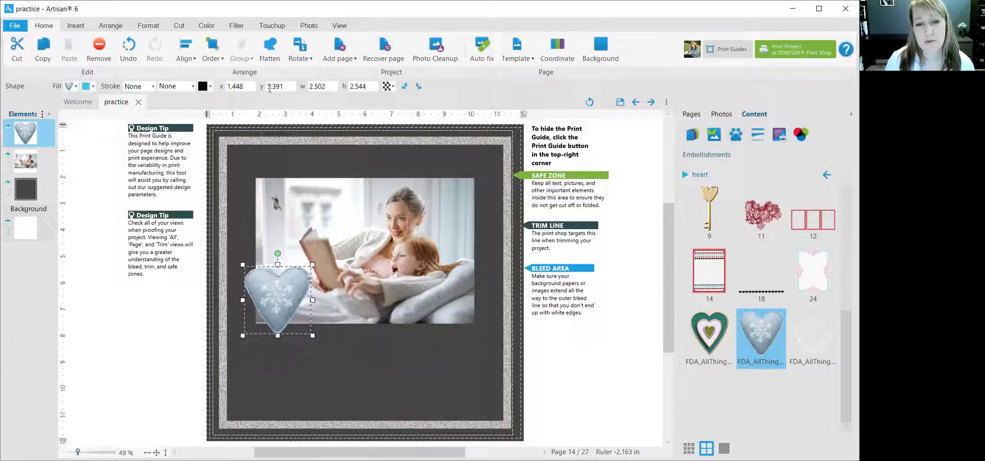
{"action": "left_click", "coordinate": [392, 86]}
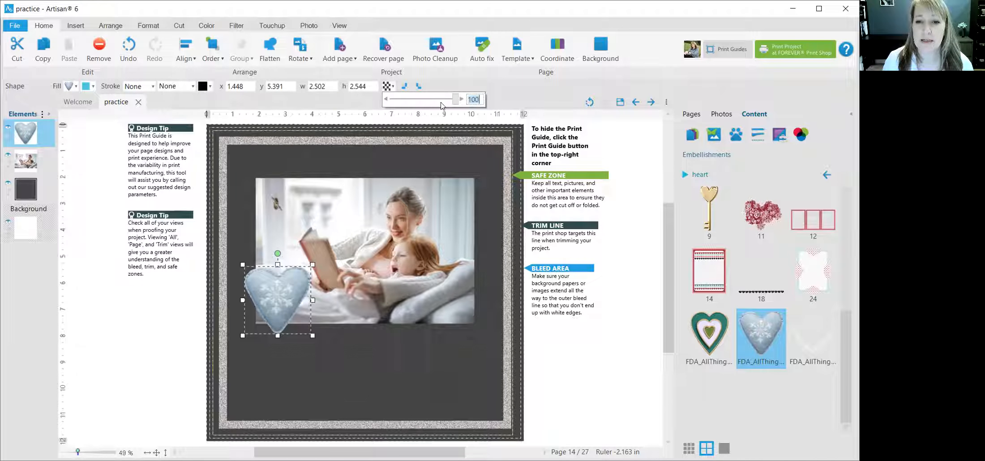
{"action": "mouse_move", "coordinate": [455, 103]}
{"action": "left_mouse_down"}
{"action": "mouse_move", "coordinate": [421, 104]}
{"action": "mouse_move", "coordinate": [461, 102]}
{"action": "mouse_move", "coordinate": [442, 99]}
{"action": "left_mouse_up"}
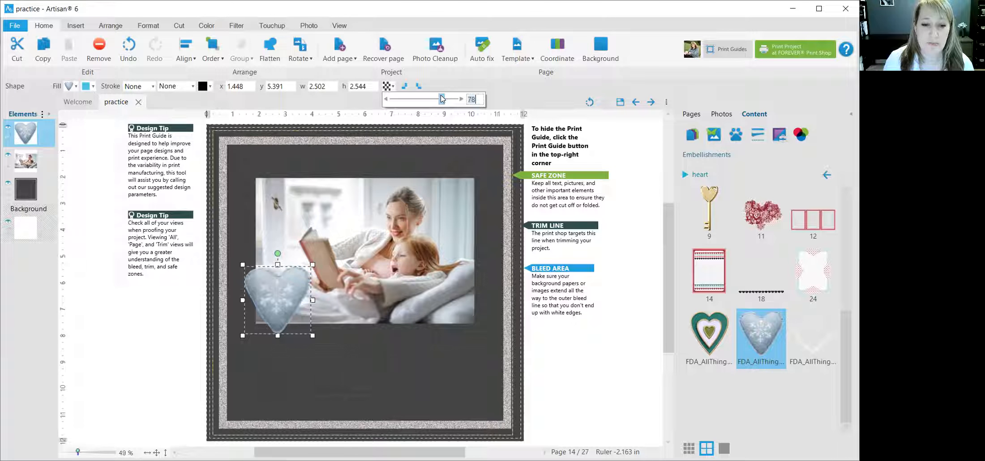
{"action": "left_click_drag", "start_coordinate": [442, 99], "coordinate": [461, 104]}
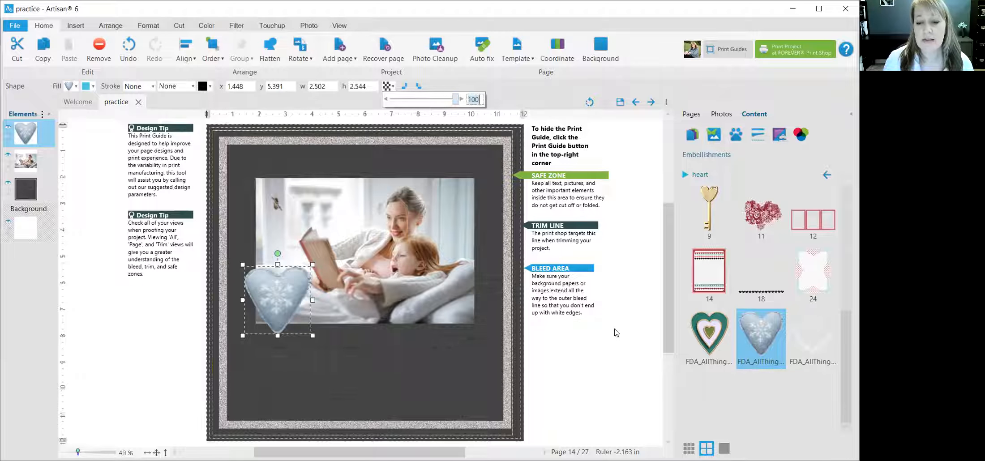
{"action": "left_click", "coordinate": [502, 187]}
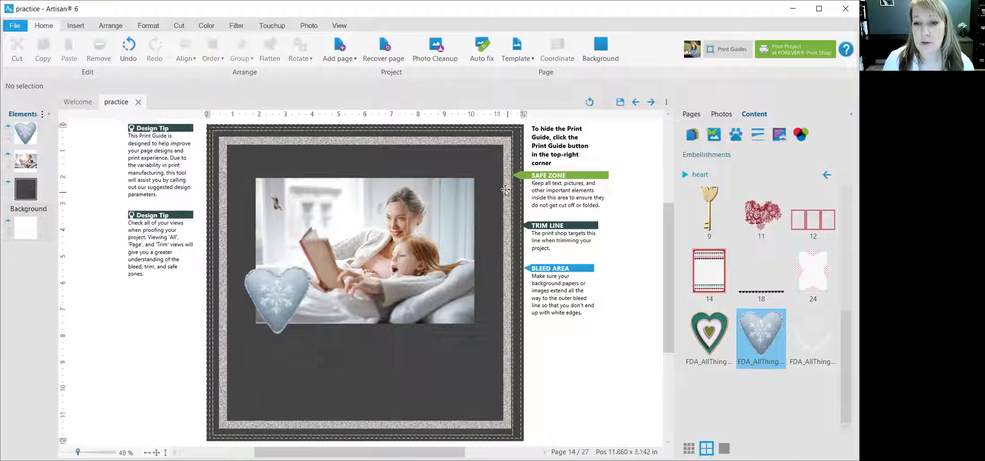
Try out the opacity setting on the dark framed background paper, leaving it at 100
{"action": "left_click", "coordinate": [490, 169]}
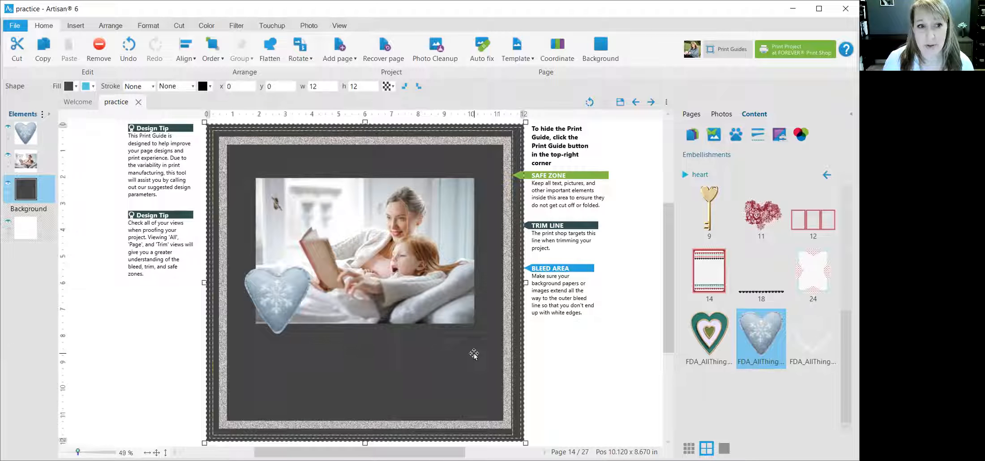
{"action": "left_click", "coordinate": [393, 87]}
{"action": "mouse_move", "coordinate": [452, 100]}
{"action": "left_mouse_down"}
{"action": "mouse_move", "coordinate": [413, 102]}
{"action": "mouse_move", "coordinate": [467, 104]}
{"action": "left_mouse_up"}
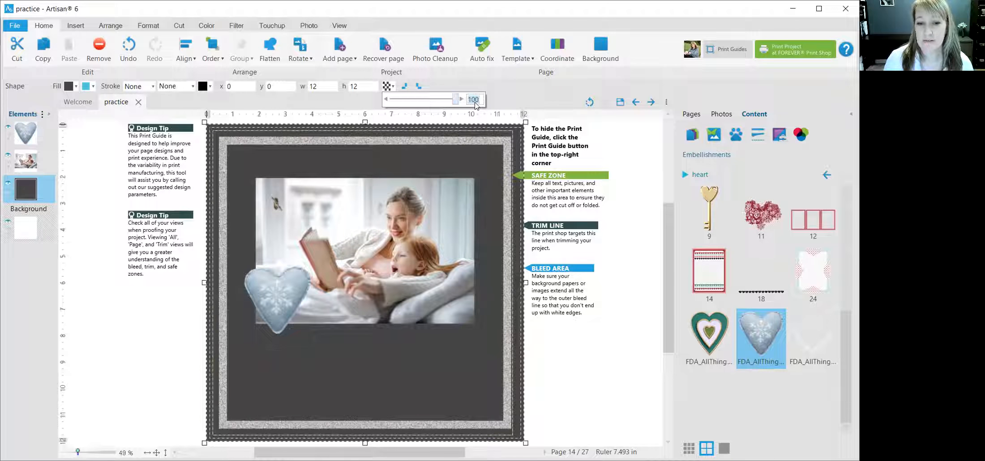
{"action": "left_click", "coordinate": [639, 368]}
Try out the opacity setting on the book photo and deselect the photo
{"action": "left_click", "coordinate": [423, 270]}
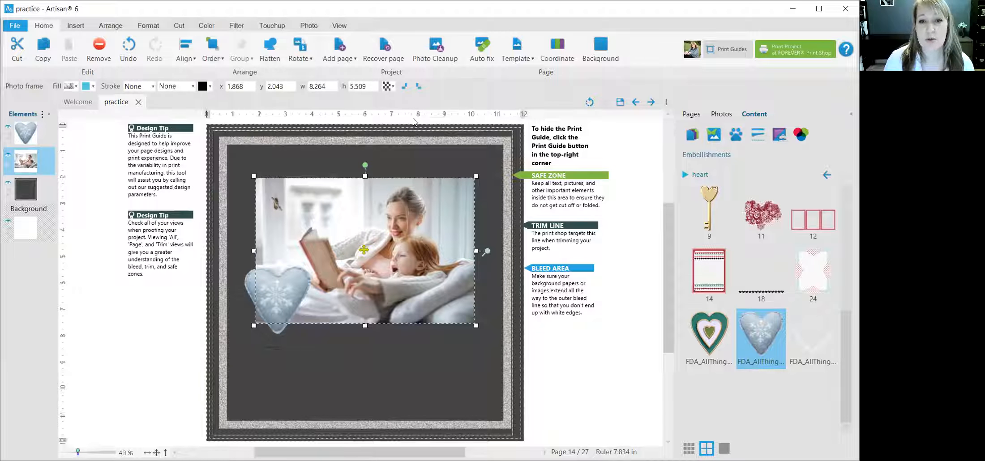
{"action": "left_click", "coordinate": [393, 87]}
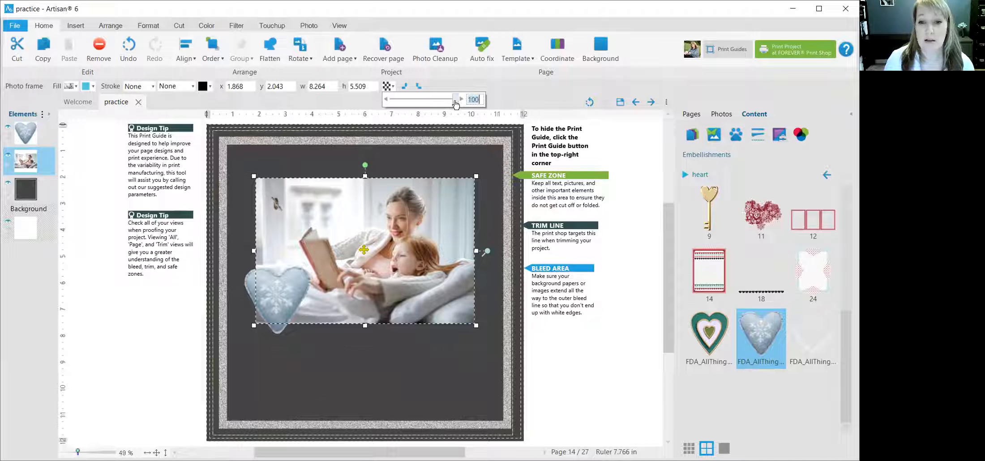
{"action": "left_click_drag", "start_coordinate": [456, 104], "coordinate": [487, 106]}
{"action": "left_click", "coordinate": [591, 370]}
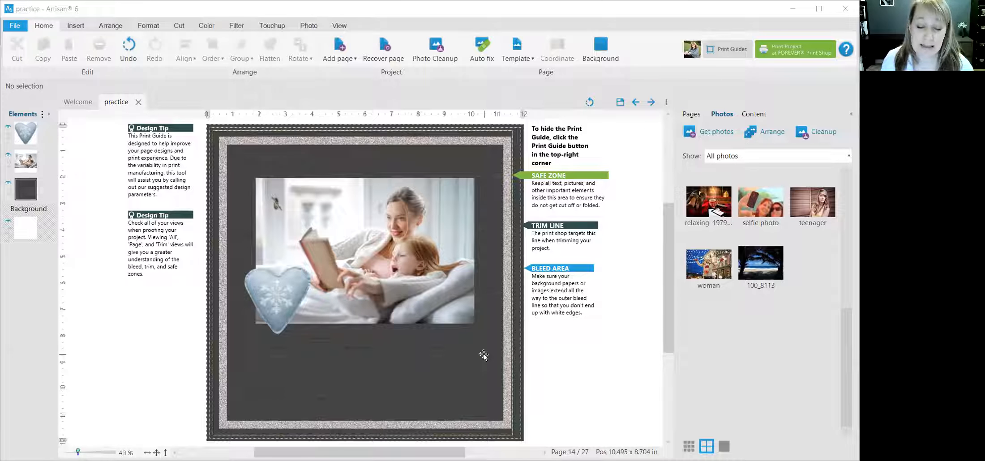
Delete the dark framed background paper and the snowflake heart from the page
{"action": "left_click", "coordinate": [456, 375]}
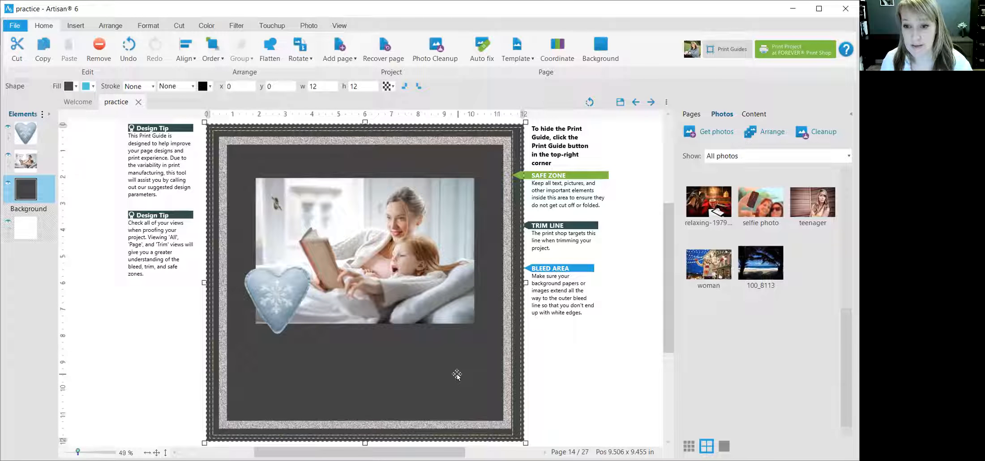
{"action": "key", "text": "Delete"}
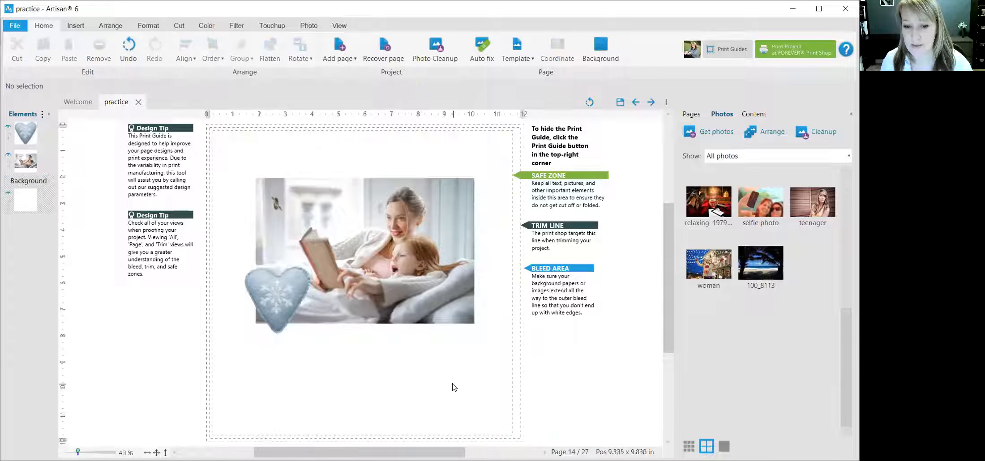
{"action": "left_click", "coordinate": [282, 308]}
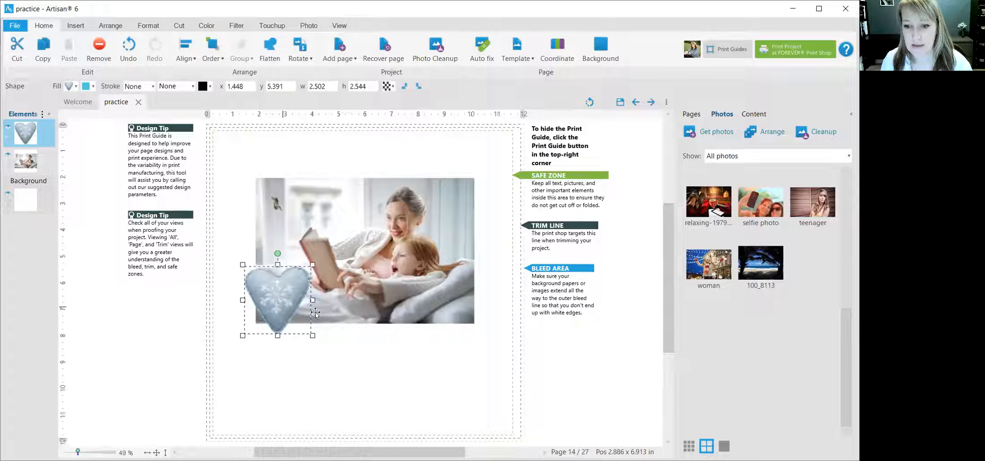
{"action": "left_click", "coordinate": [584, 374]}
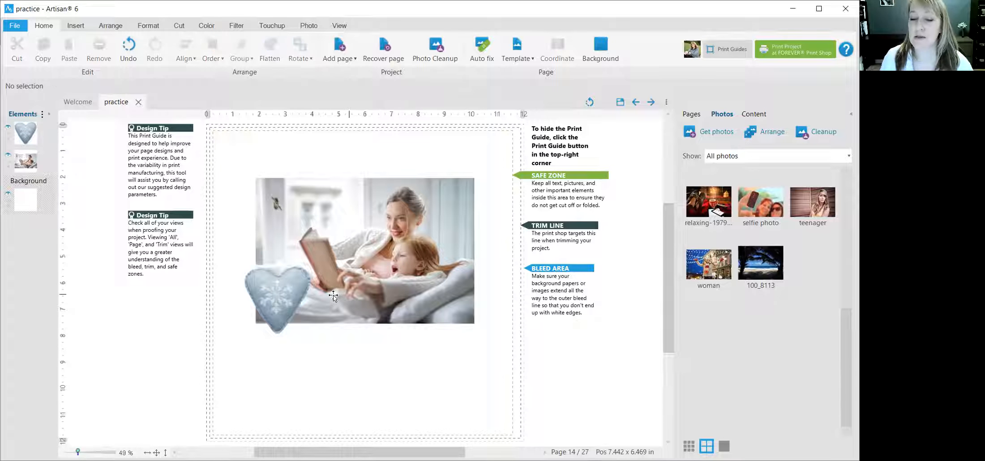
{"action": "left_click", "coordinate": [282, 303]}
{"action": "key", "text": "Delete"}
Delete the book photo, and try to delete the blank page background as well
{"action": "left_click", "coordinate": [378, 267]}
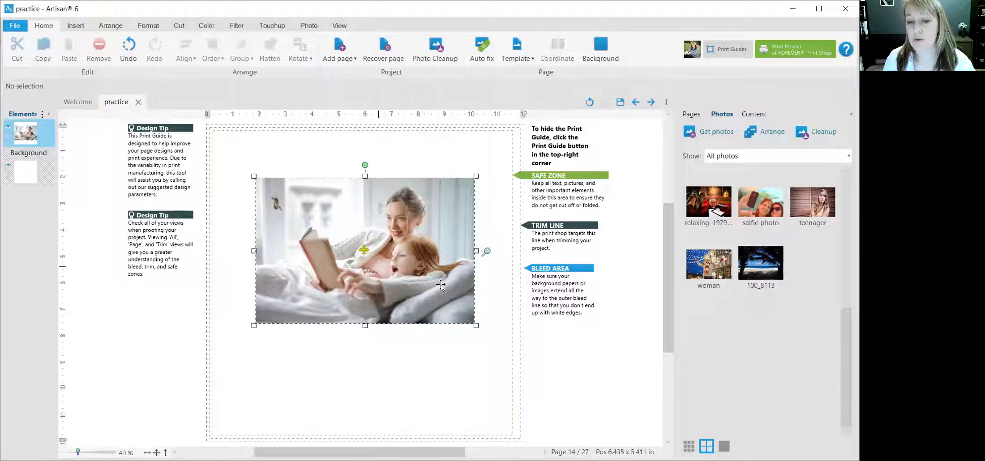
{"action": "key", "text": "Delete"}
{"action": "left_click", "coordinate": [423, 290]}
{"action": "key", "text": "Delete"}
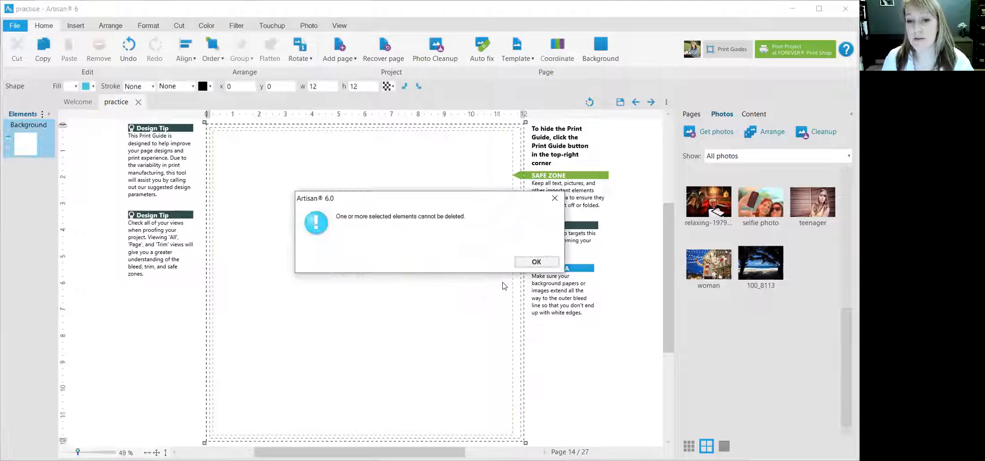
{"action": "left_click", "coordinate": [527, 264]}
{"action": "left_click", "coordinate": [570, 348]}
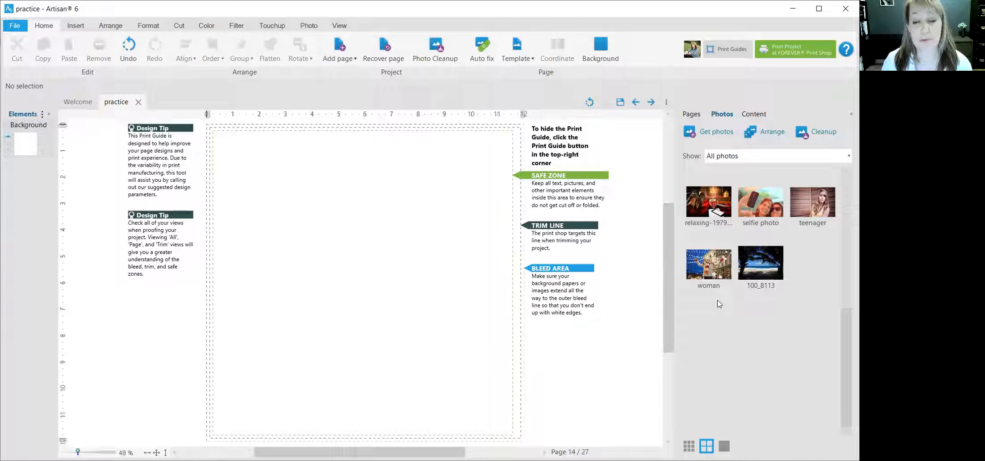
Place the palm beach photo 100_8113 across the full width of the blank page
{"action": "left_click", "coordinate": [757, 264]}
{"action": "left_click_drag", "start_coordinate": [756, 263], "coordinate": [356, 253]}
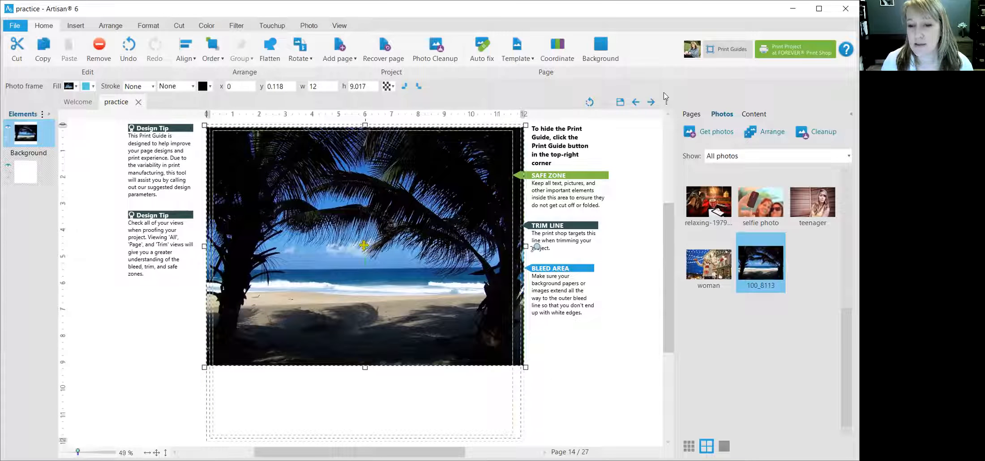
Move the beach photo flush with the page's top edge and bring up its aspect ratio options
{"action": "left_click_drag", "start_coordinate": [435, 208], "coordinate": [435, 204]}
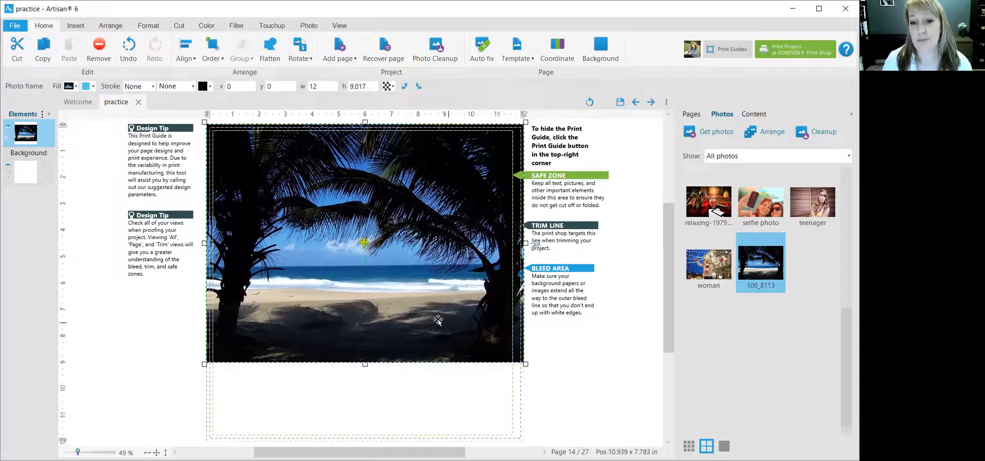
{"action": "right_click", "coordinate": [439, 321]}
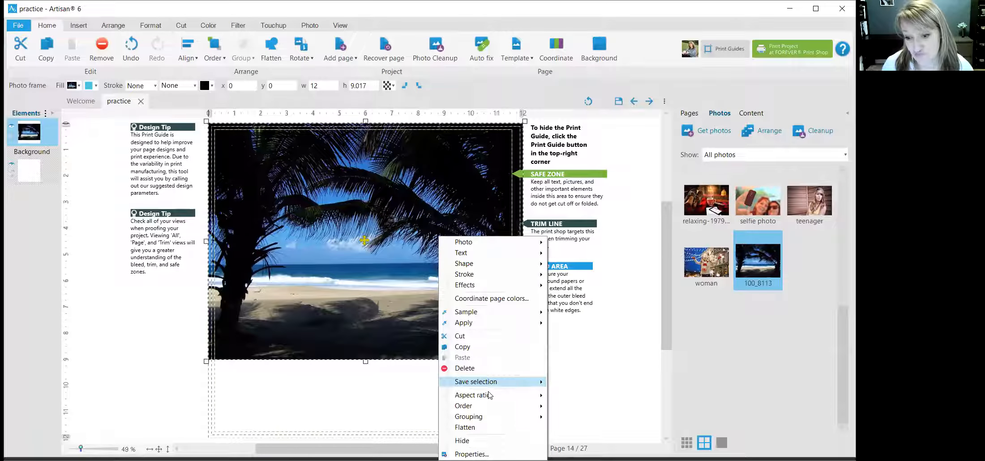
{"action": "mouse_move", "coordinate": [489, 395]}
{"action": "left_click", "coordinate": [588, 339]}
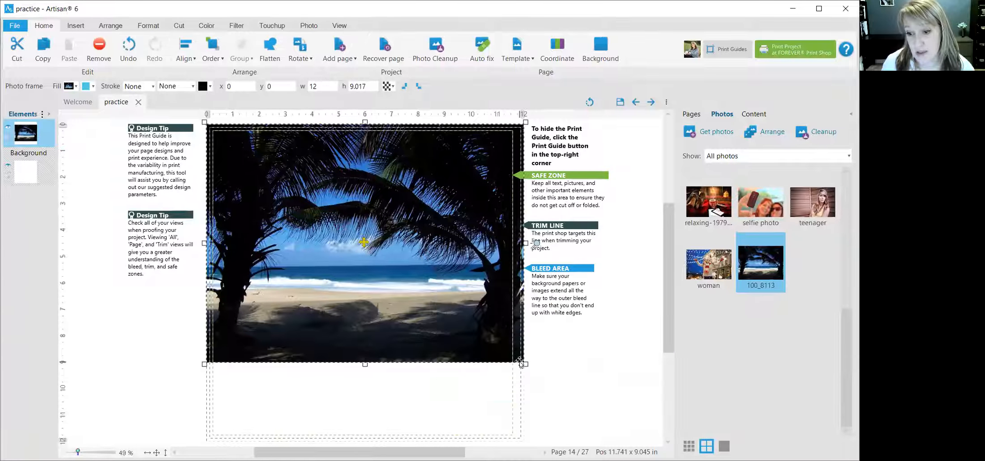
Enlarge the beach photo proportionally to 15.97 by 12 in, align its left edge with the page's left edge, and deselect it
{"action": "left_click_drag", "start_coordinate": [525, 364], "coordinate": [591, 415]}
{"action": "scroll", "coordinate": [585, 310], "scroll_direction": "down", "scroll_amount": 2}
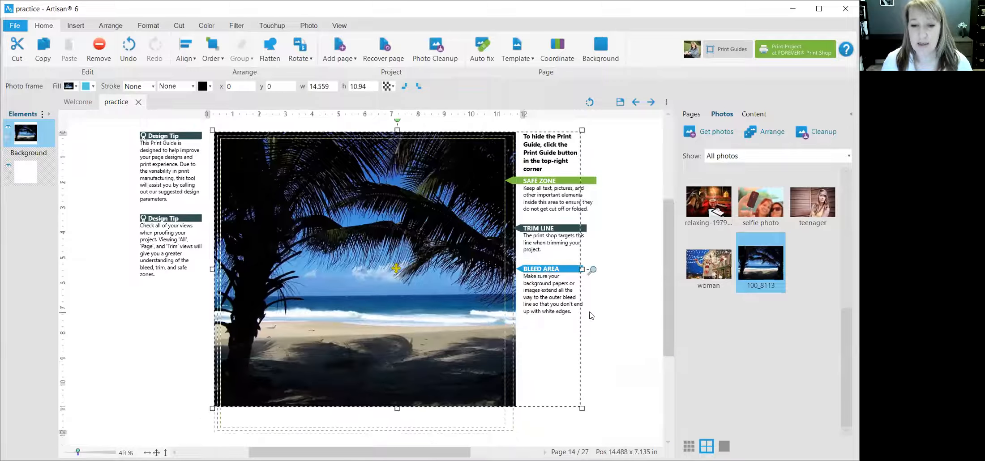
{"action": "left_click_drag", "start_coordinate": [227, 400], "coordinate": [205, 418]}
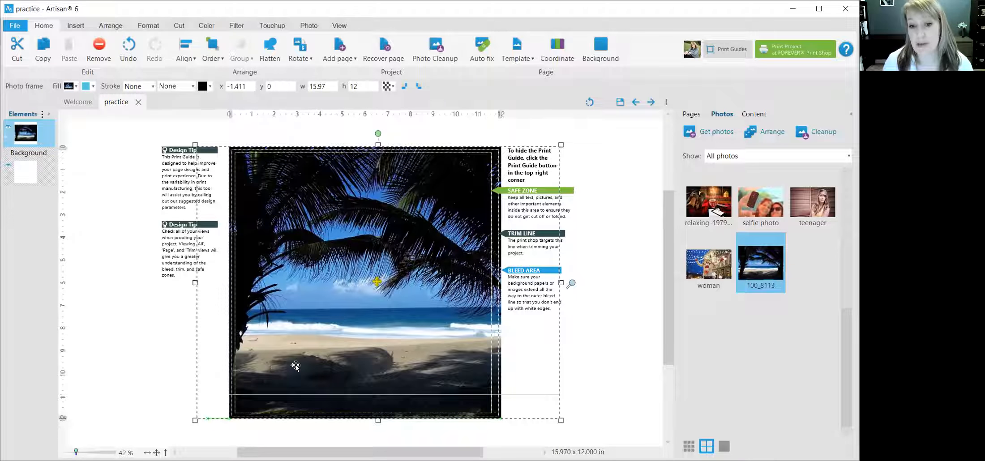
{"action": "left_click_drag", "start_coordinate": [362, 330], "coordinate": [385, 332]}
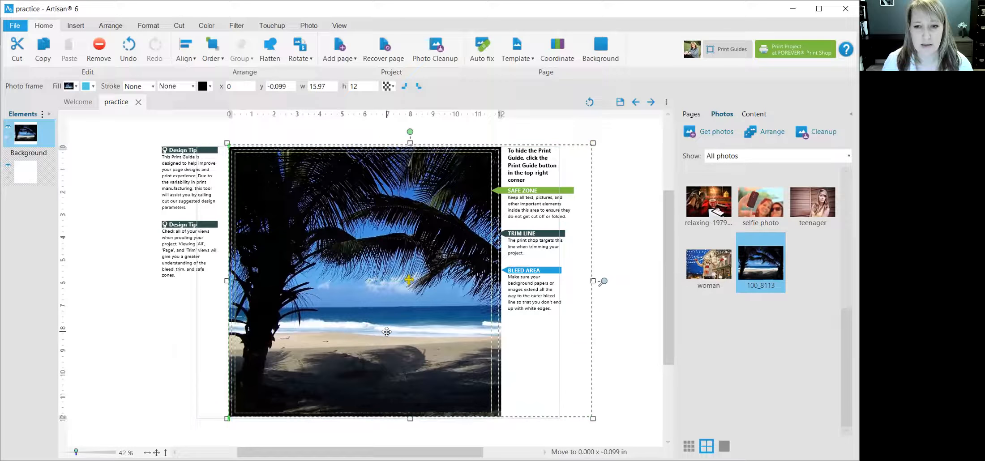
{"action": "left_click", "coordinate": [627, 354]}
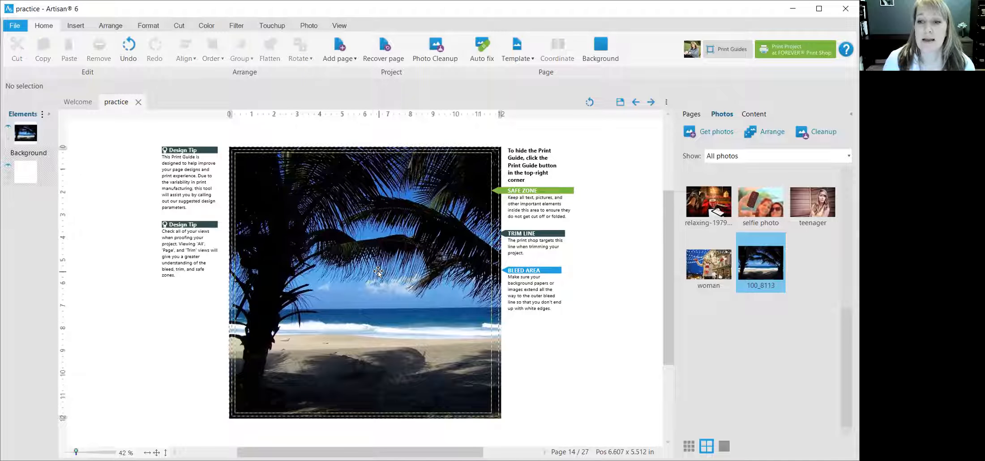
Add the selfie photo and position it over the right half of the beach photo
{"action": "left_click_drag", "start_coordinate": [756, 207], "coordinate": [645, 272]}
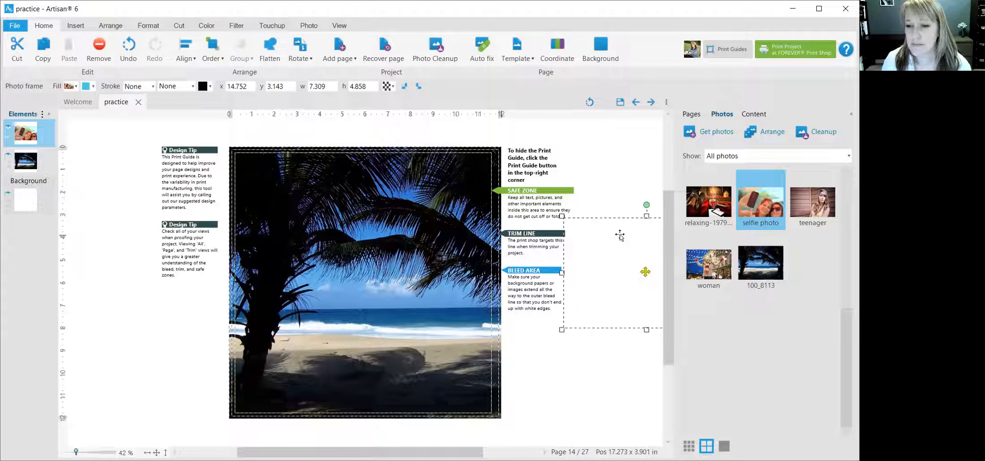
{"action": "left_click_drag", "start_coordinate": [620, 235], "coordinate": [513, 310]}
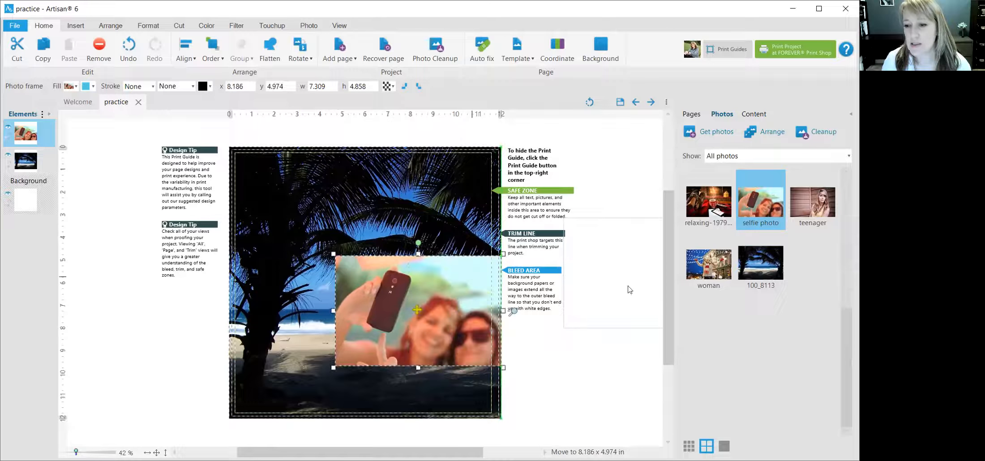
Place the teenager photo as a separate photo on the sand and shift the selfie photo up above it
{"action": "left_click_drag", "start_coordinate": [813, 203], "coordinate": [570, 314]}
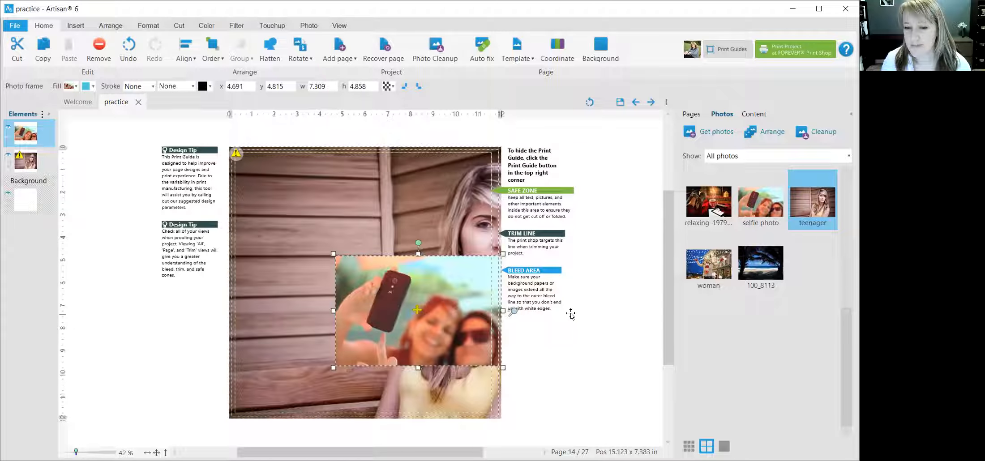
{"action": "left_click", "coordinate": [589, 102]}
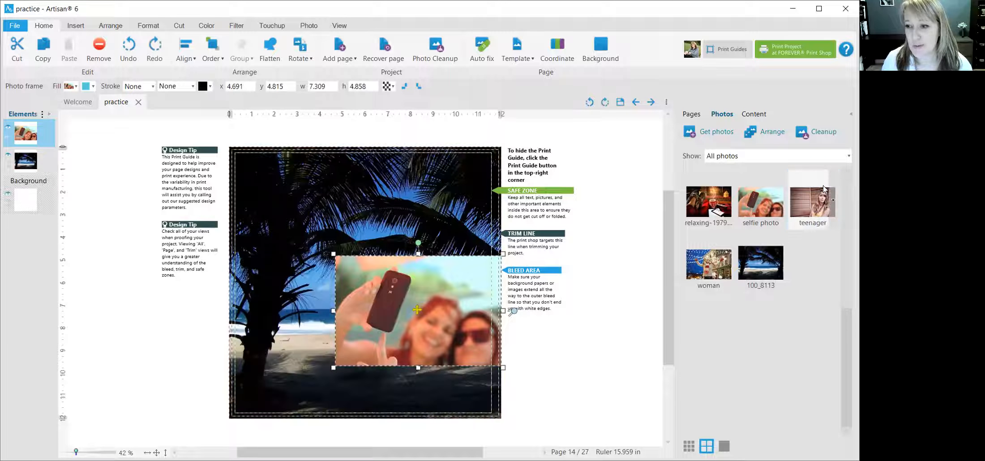
{"action": "left_click_drag", "start_coordinate": [802, 198], "coordinate": [136, 335]}
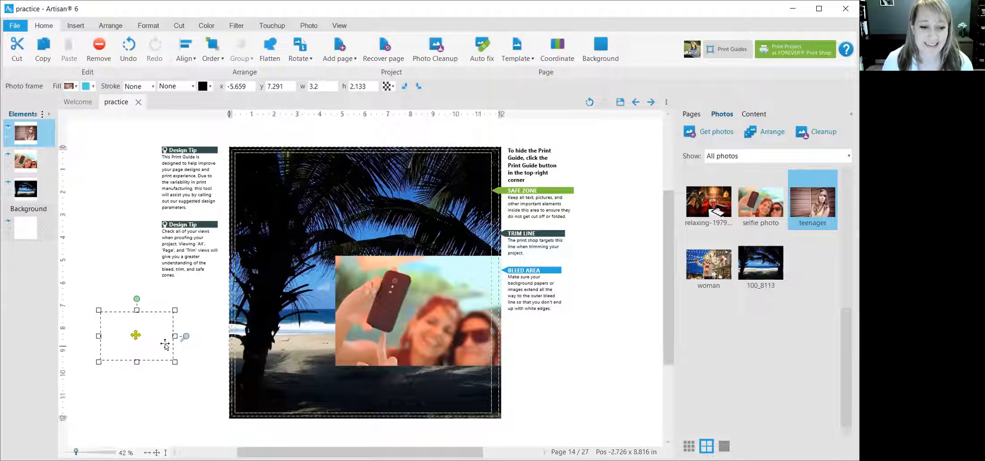
{"action": "left_click_drag", "start_coordinate": [398, 322], "coordinate": [378, 267]}
{"action": "left_click", "coordinate": [143, 342]}
{"action": "left_click_drag", "start_coordinate": [154, 340], "coordinate": [374, 364]}
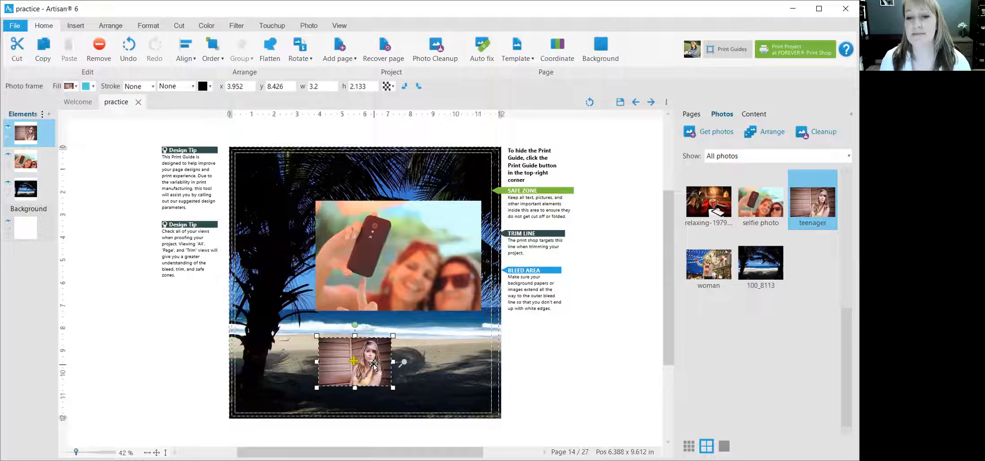
{"action": "left_click_drag", "start_coordinate": [419, 273], "coordinate": [407, 274]}
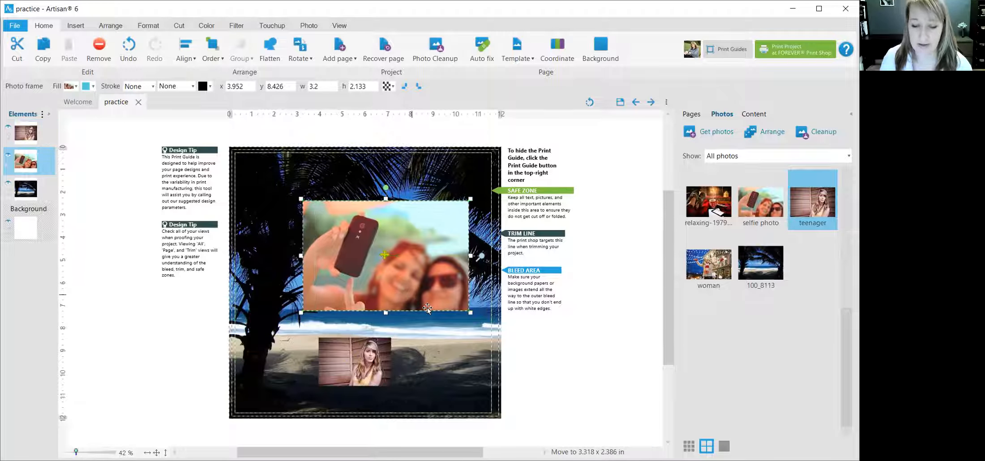
Lower the beach photo's opacity to 53 and move the selfie photo up and left to about x 1.898, y 1.351
{"action": "left_click", "coordinate": [449, 370]}
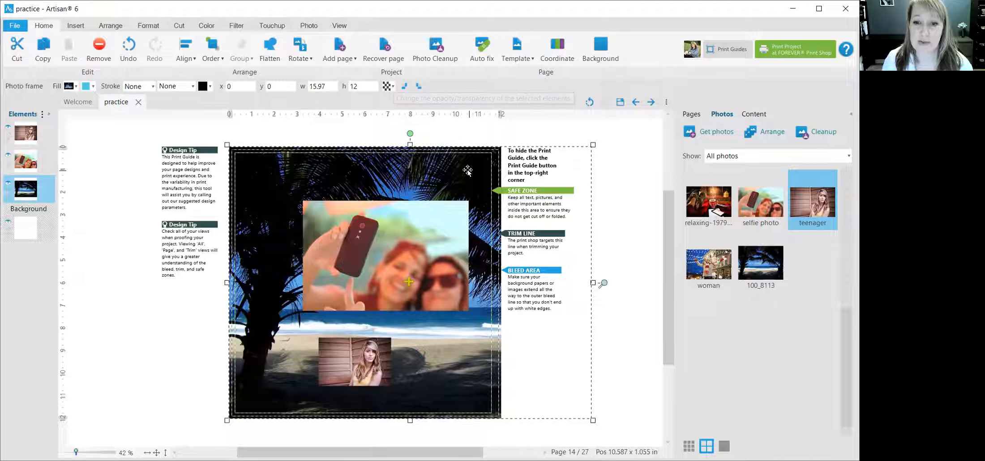
{"action": "left_click", "coordinate": [392, 87]}
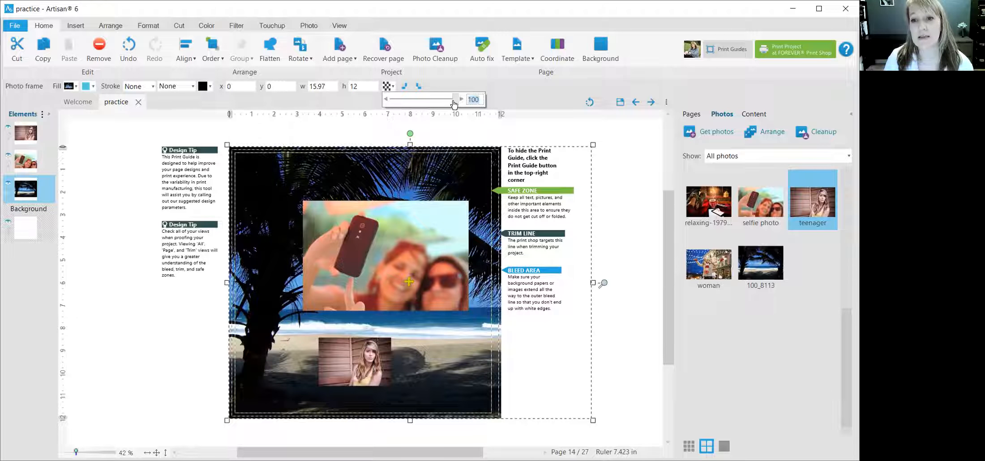
{"action": "left_click_drag", "start_coordinate": [454, 104], "coordinate": [426, 104]}
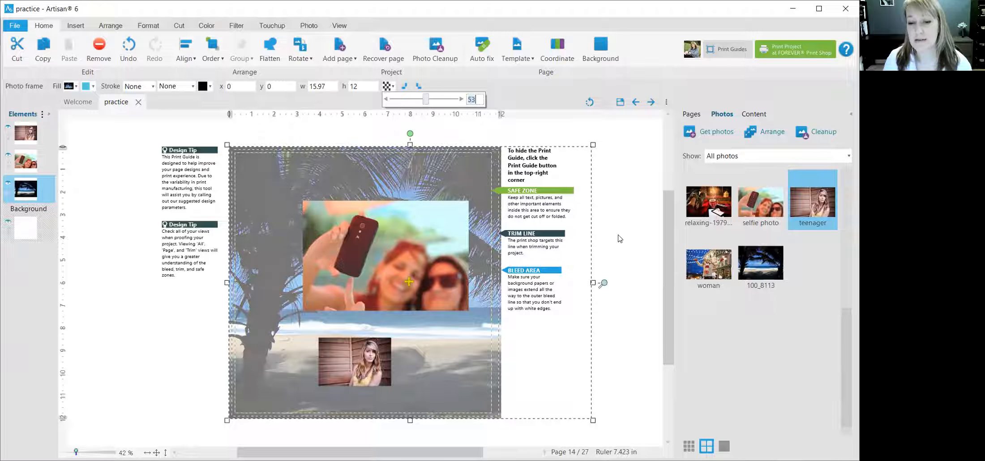
{"action": "left_click_drag", "start_coordinate": [405, 236], "coordinate": [372, 212]}
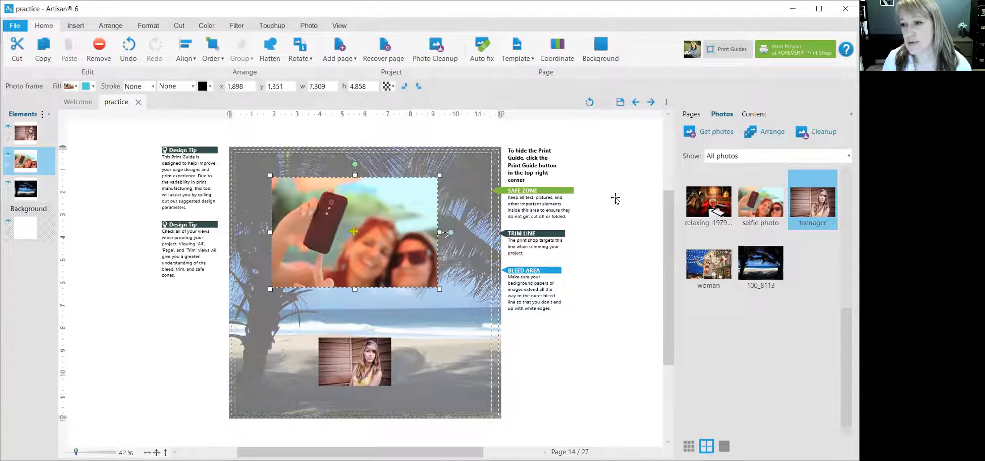
Add the gold heart key embellishment 9 beside the selfie photo's lower right corner and tilt it clockwise by about 45°
{"action": "left_click", "coordinate": [755, 114]}
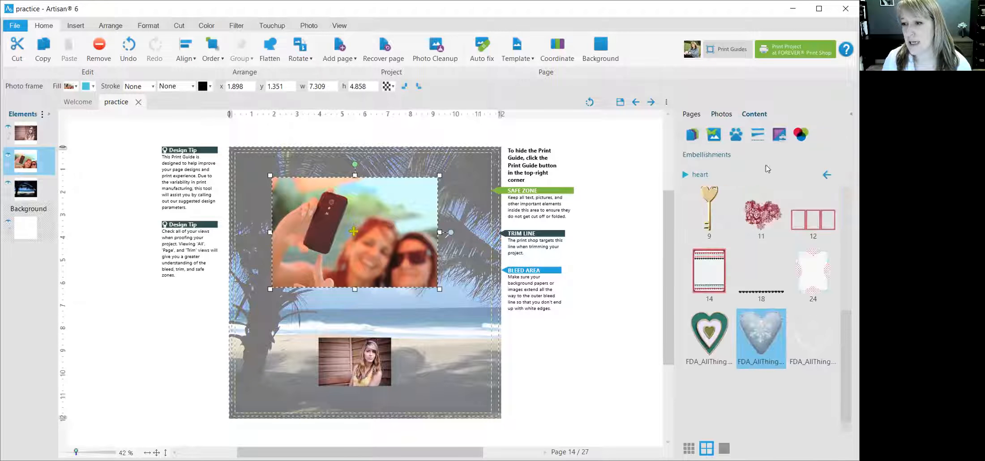
{"action": "left_click_drag", "start_coordinate": [707, 200], "coordinate": [689, 278]}
{"action": "left_click_drag", "start_coordinate": [630, 286], "coordinate": [440, 265]}
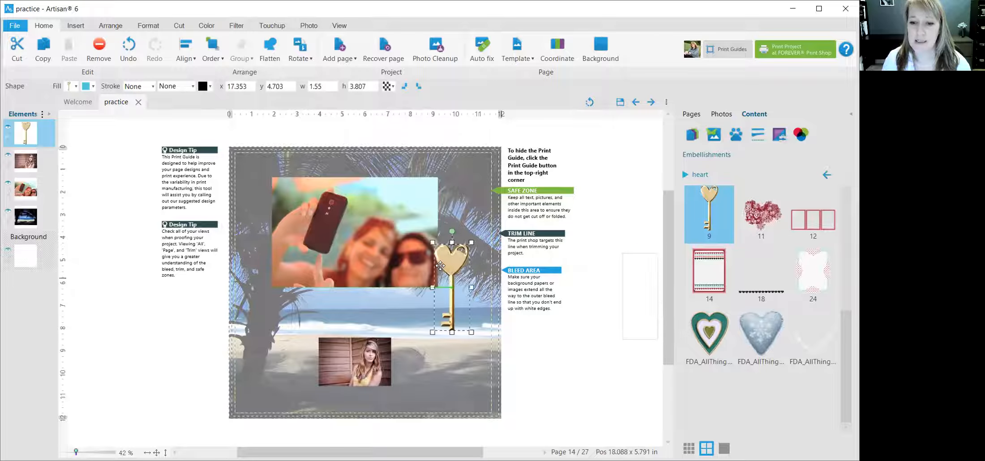
{"action": "left_click_drag", "start_coordinate": [452, 231], "coordinate": [474, 248]}
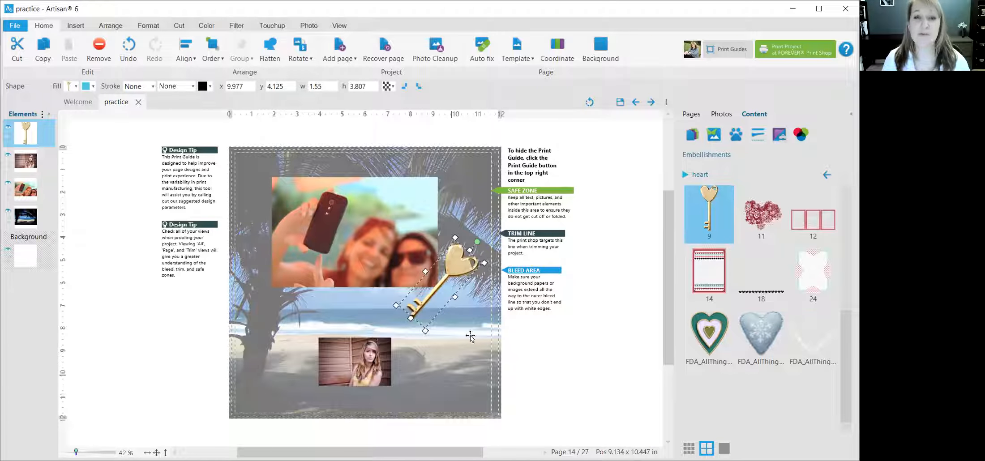